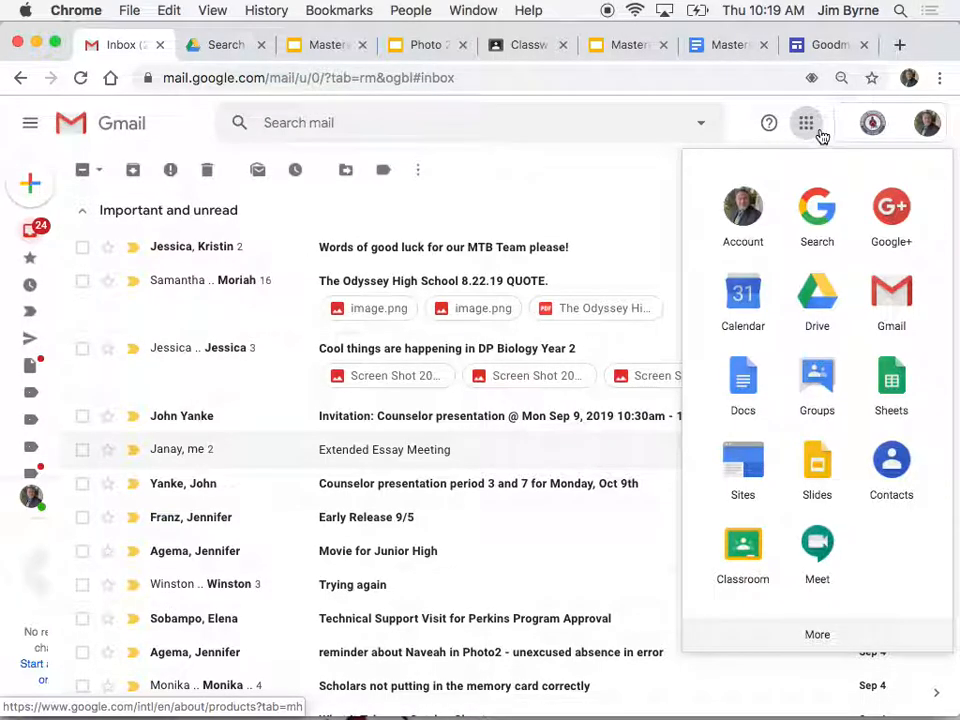
Step: Open Google Sites from the Google apps list and create a blank website in new Sites
scroll(885, 473, "down", 5)
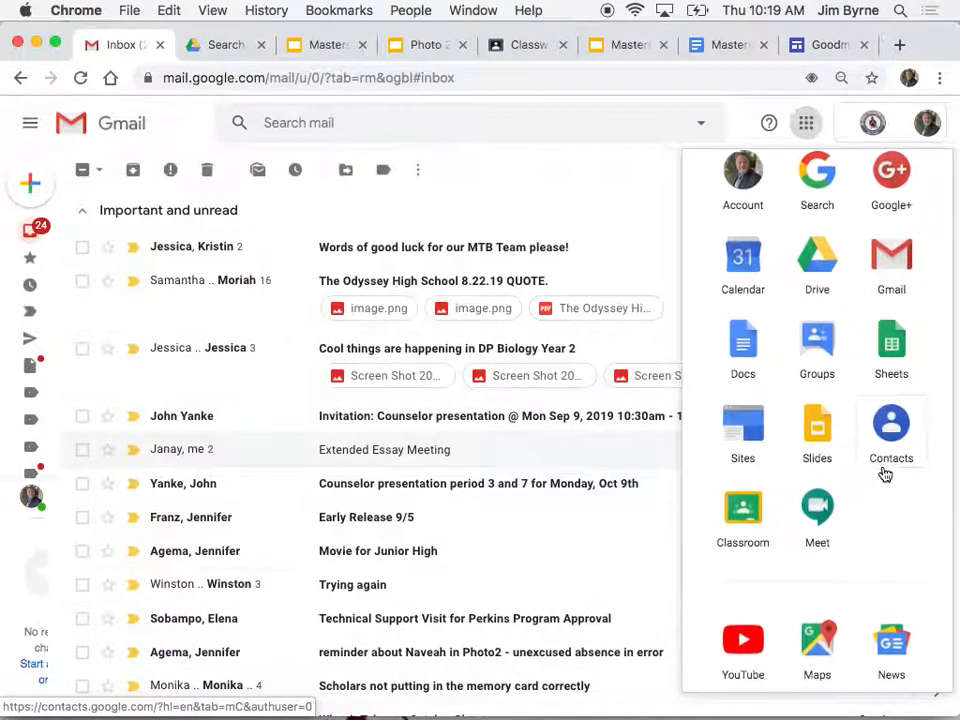
scroll(885, 473, "down", 5)
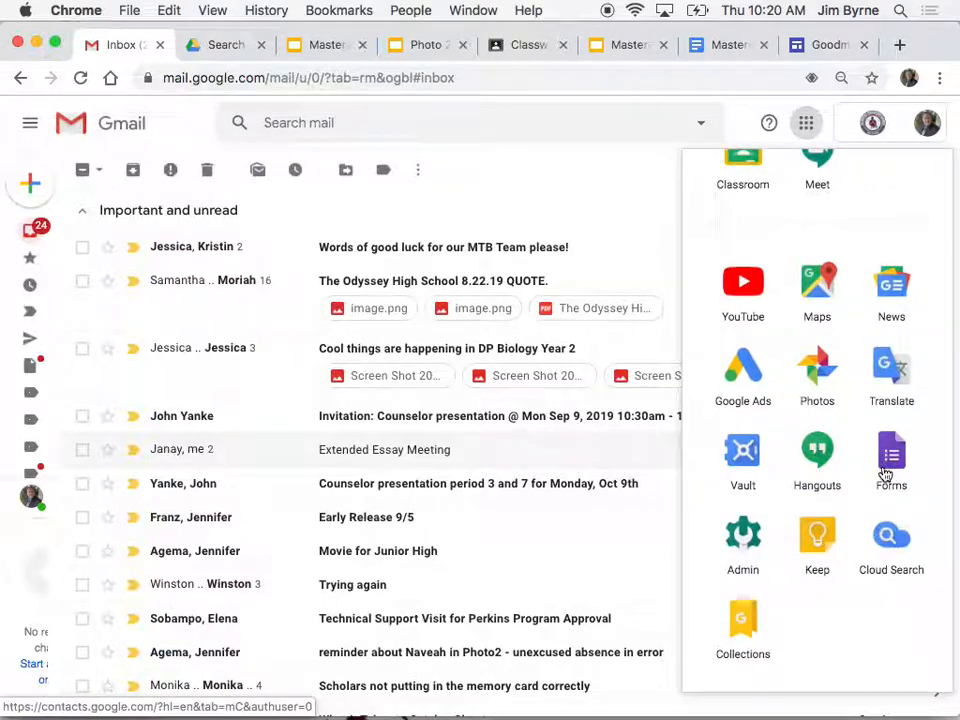
scroll(885, 473, "up", 5)
scroll(885, 473, "up", 4)
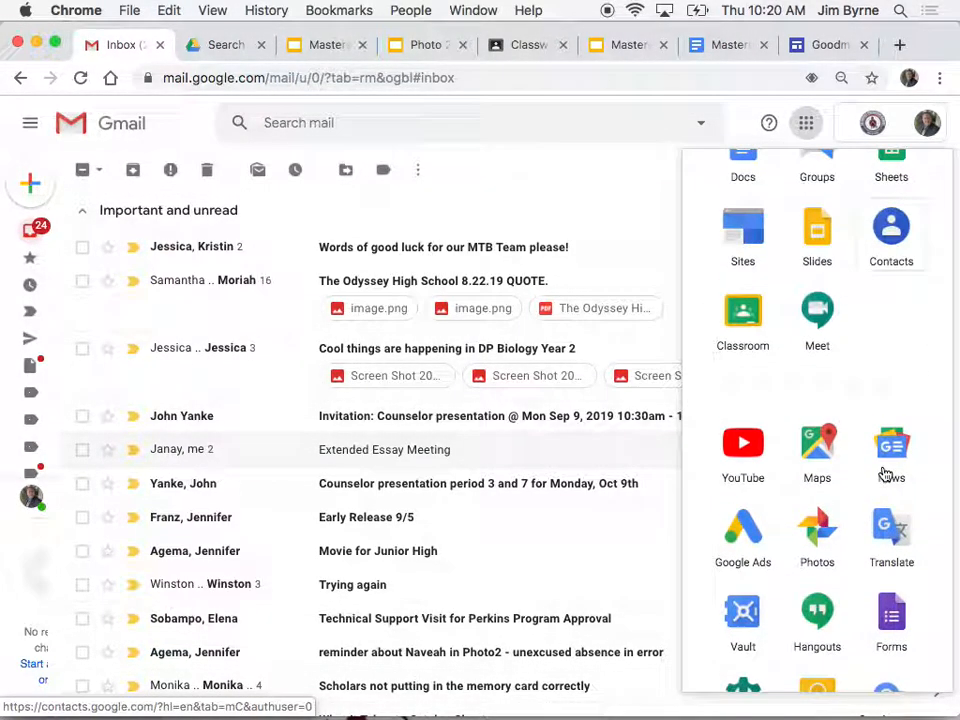
scroll(885, 473, "up", 2)
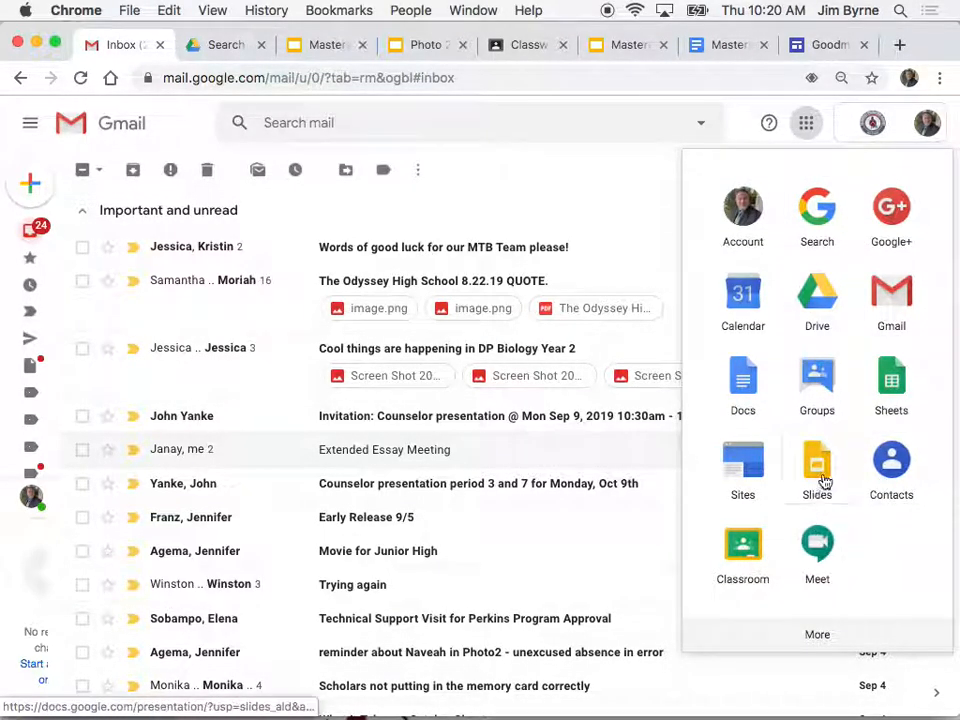
left_click(752, 456)
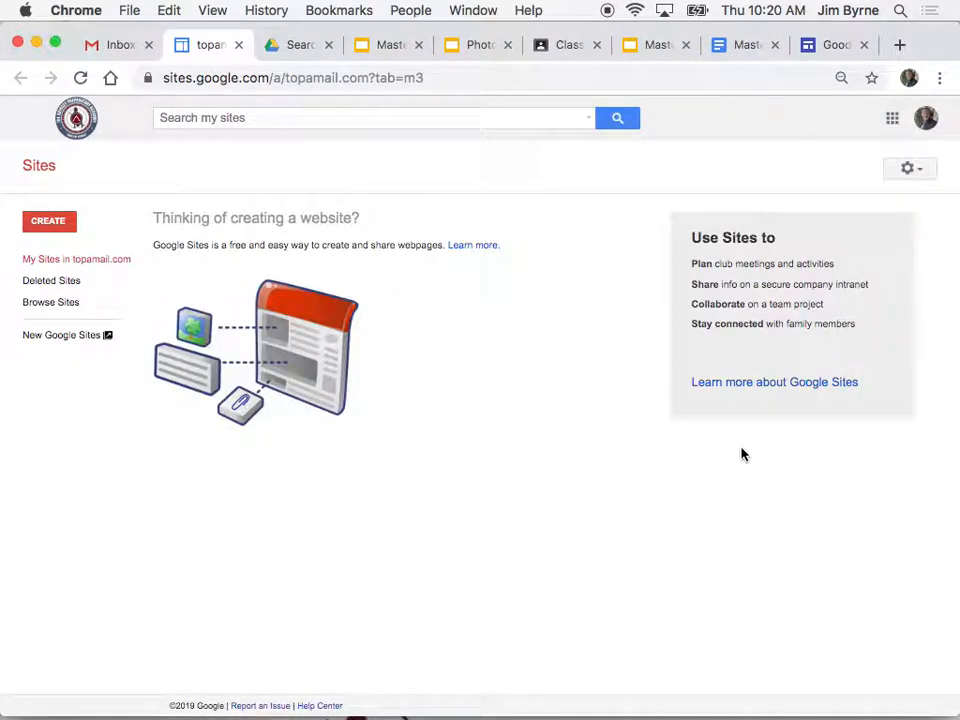
left_click(62, 223)
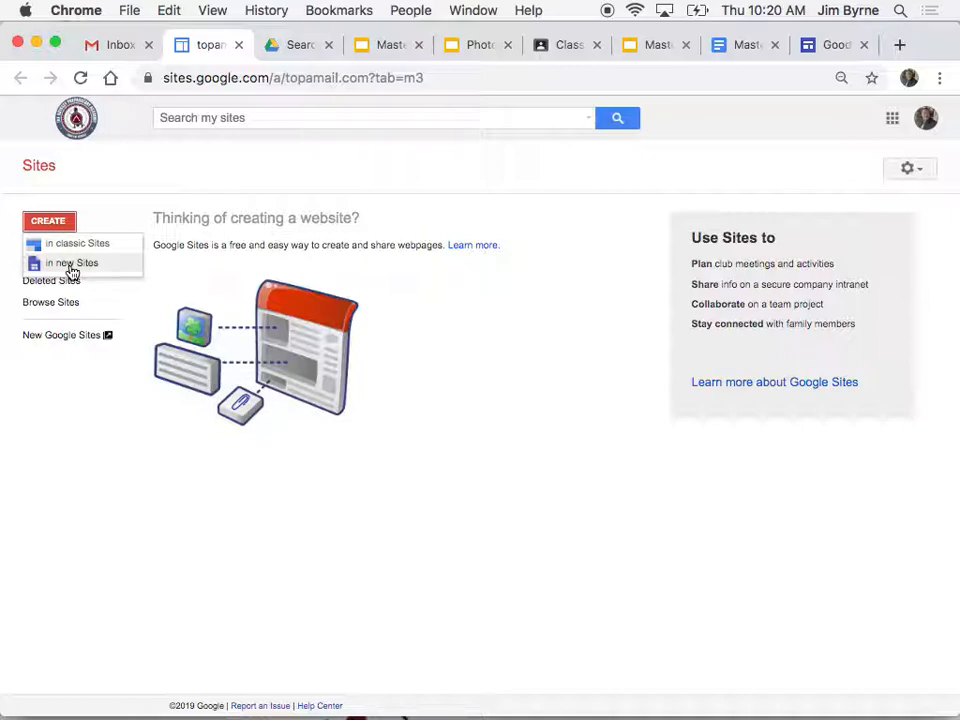
left_click(72, 265)
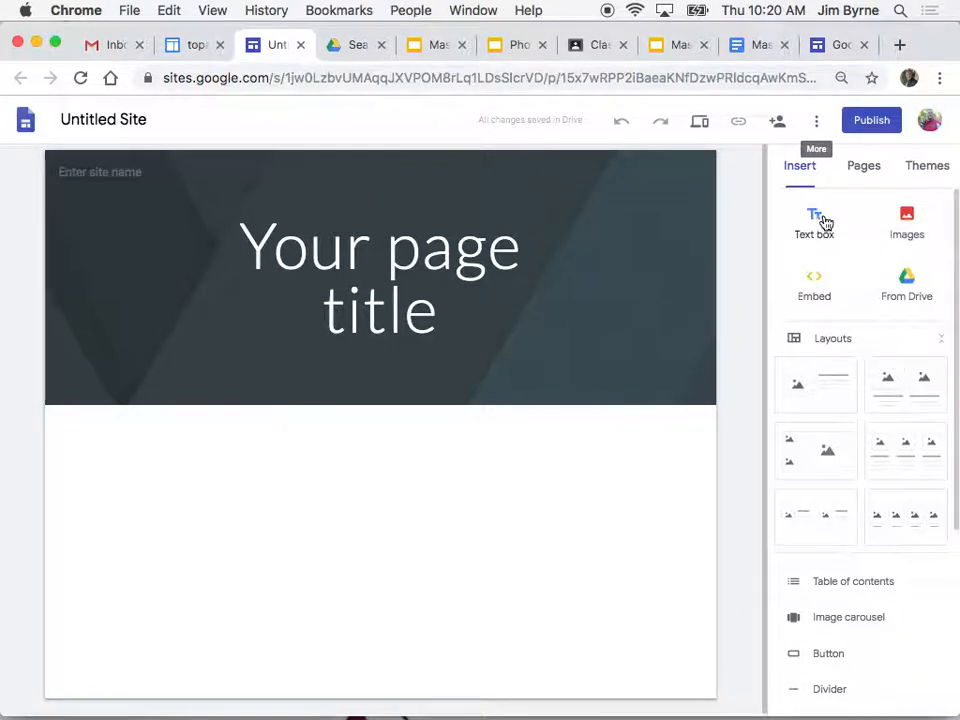
Step: Upload Infrared.jpg from the Desktop to the page and place it in a section below the header
left_click(907, 226)
left_click(889, 275)
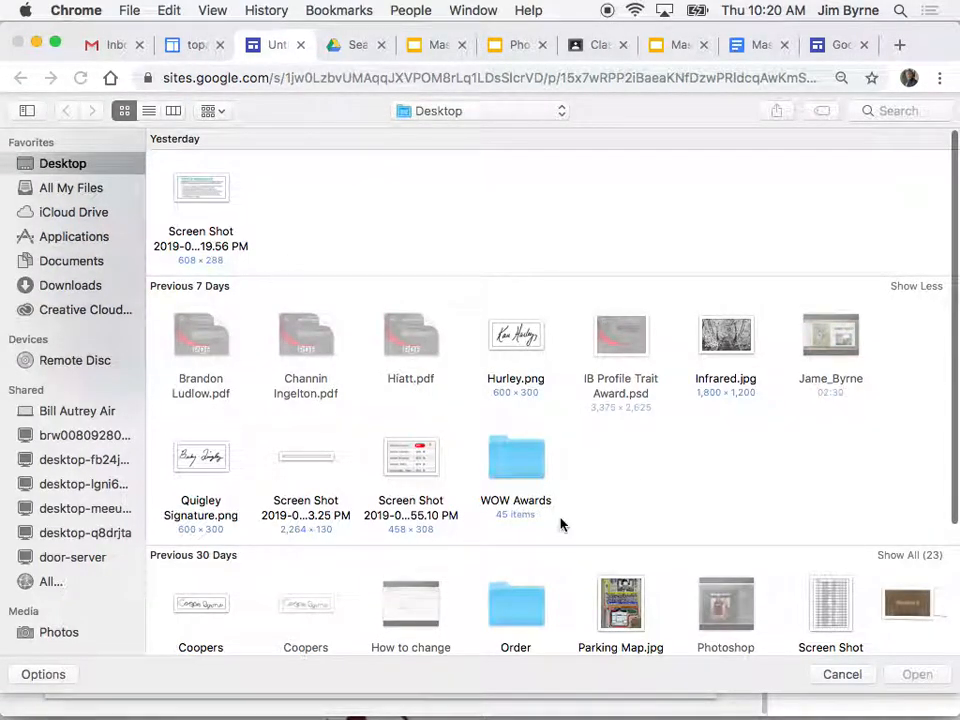
scroll(561, 523, "down", 2)
scroll(561, 523, "up", 2)
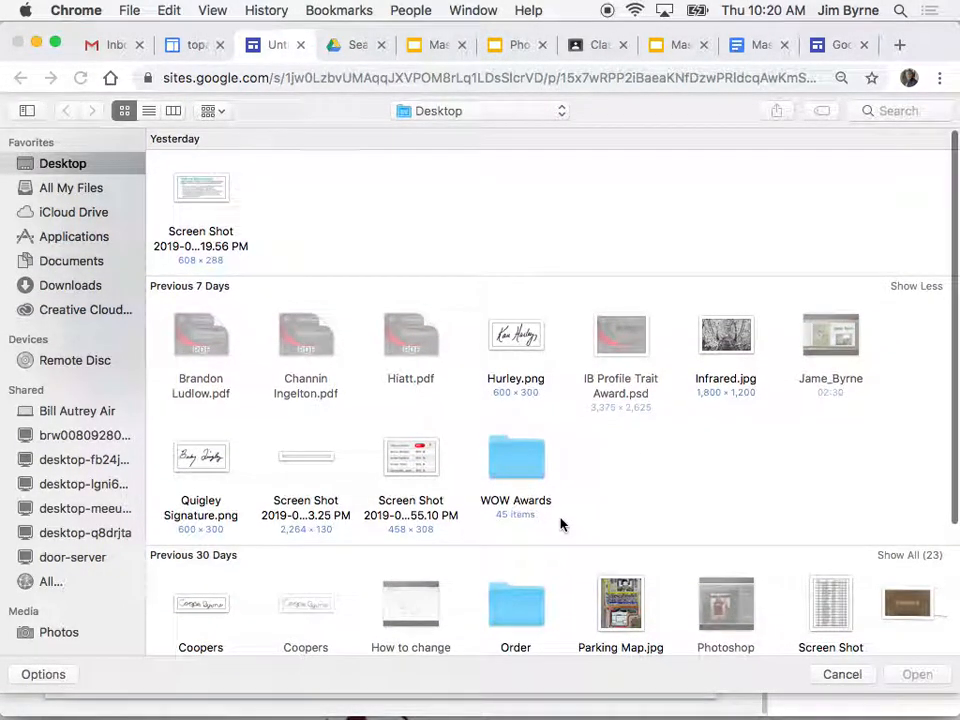
left_click(730, 335)
left_click(915, 677)
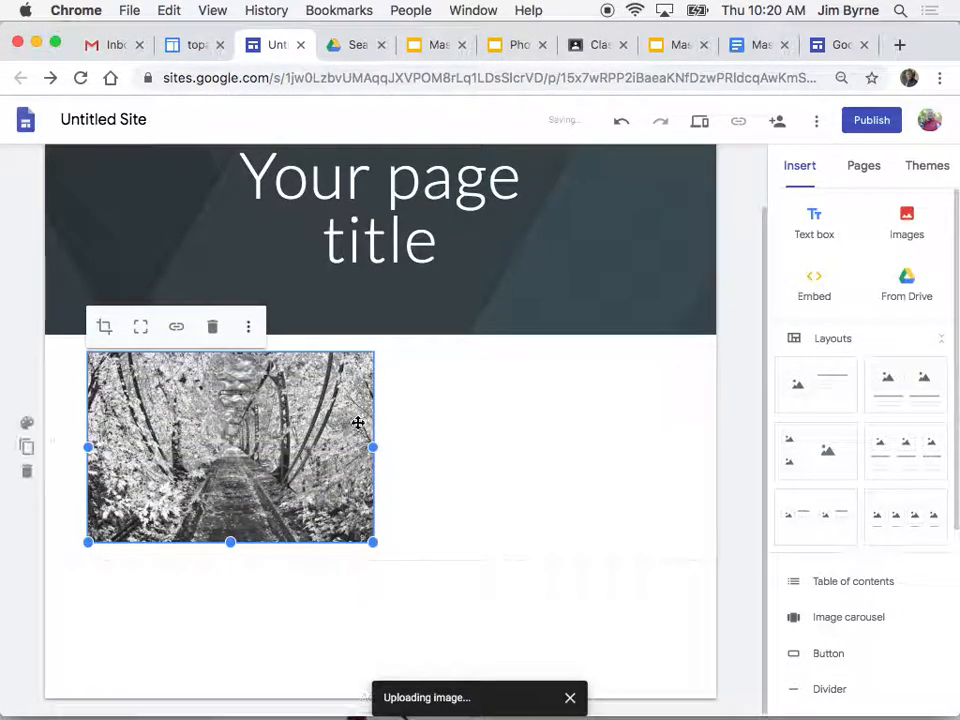
left_click_drag(347, 418, 81, 240)
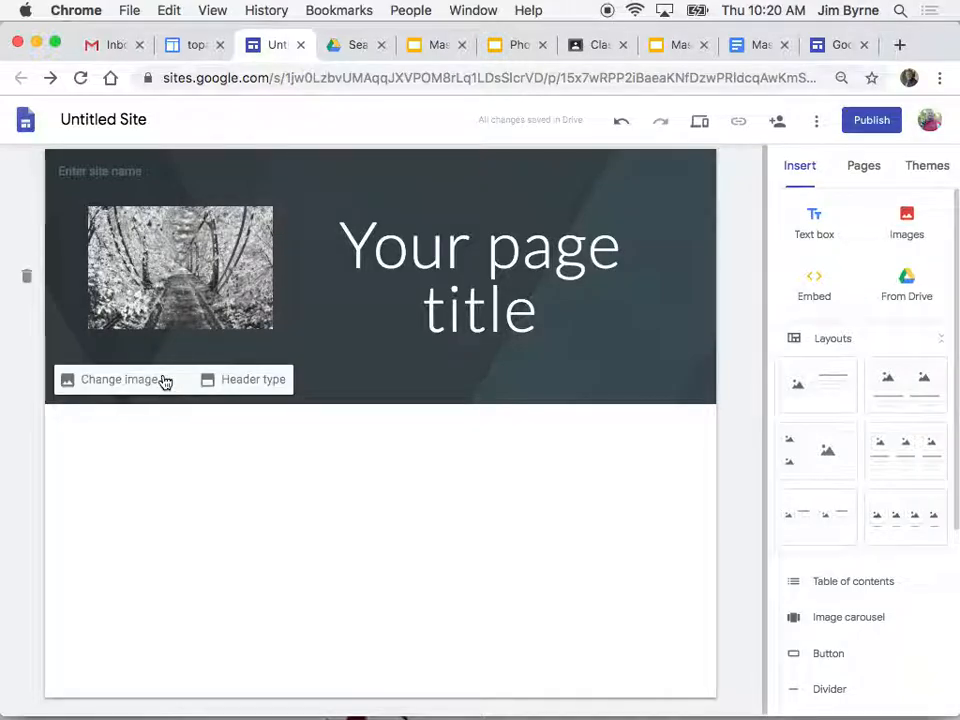
left_click_drag(199, 279, 184, 553)
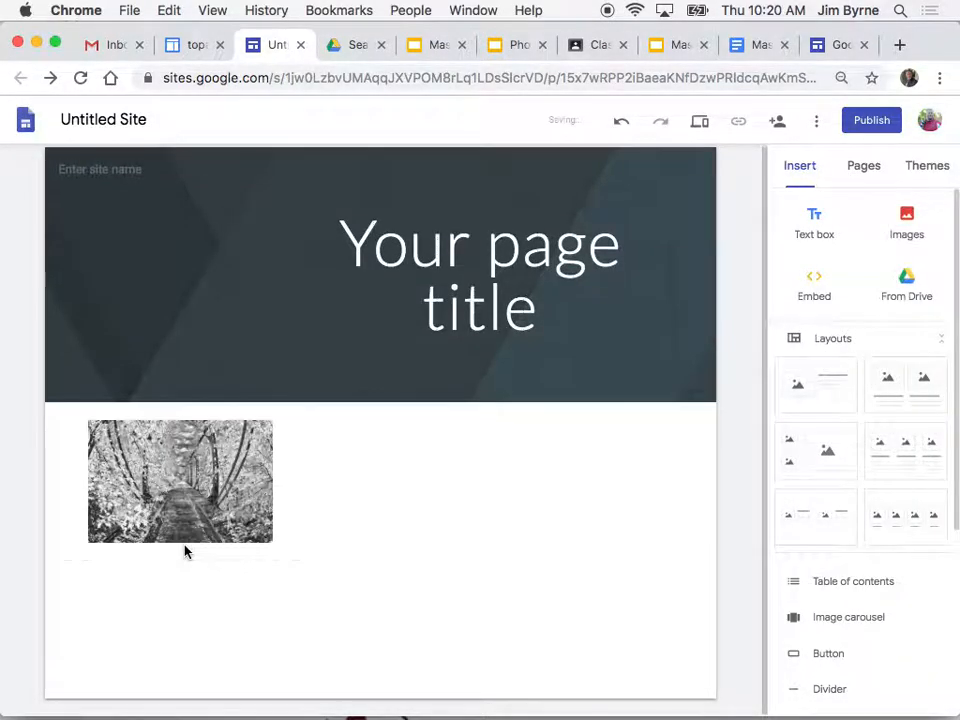
Step: Upload Infrared.jpg from the Desktop as the header's background image
left_click(168, 386)
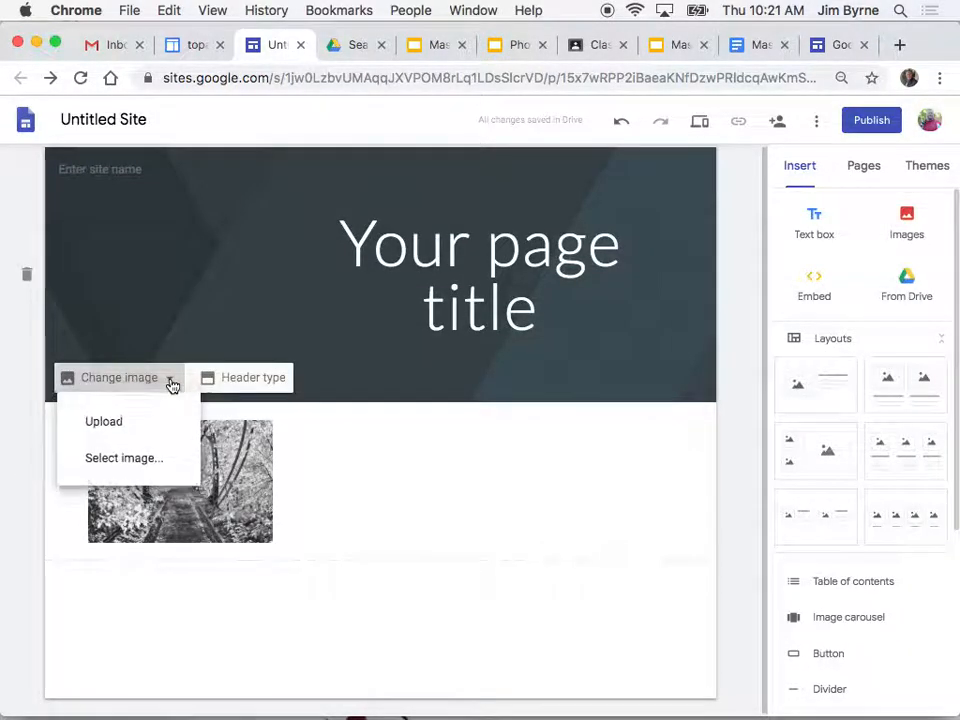
left_click(137, 433)
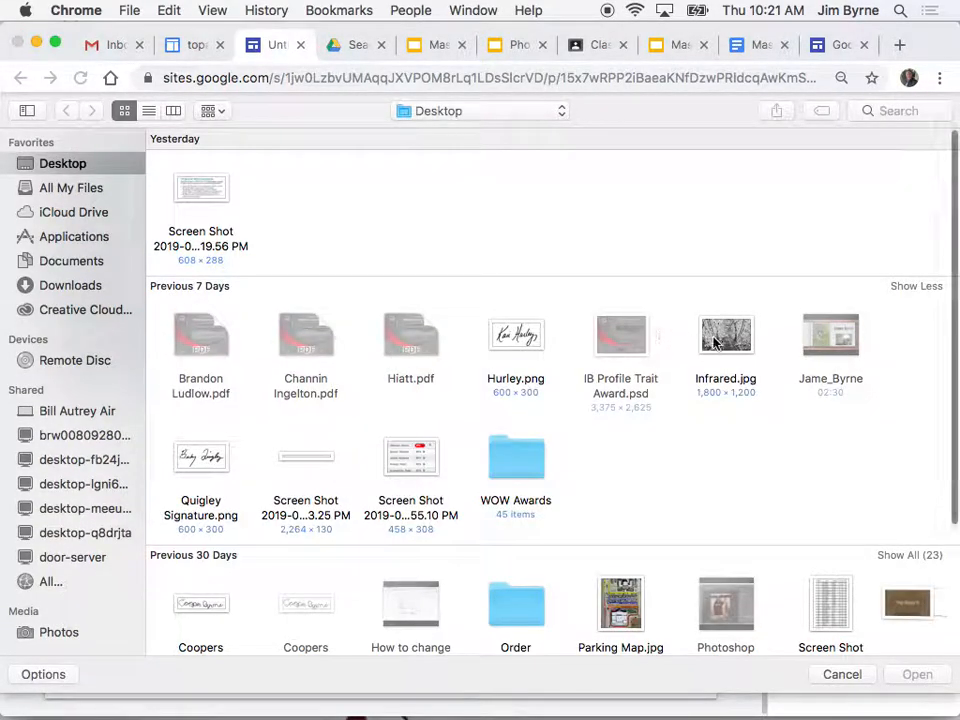
left_click(726, 338)
left_click(930, 681)
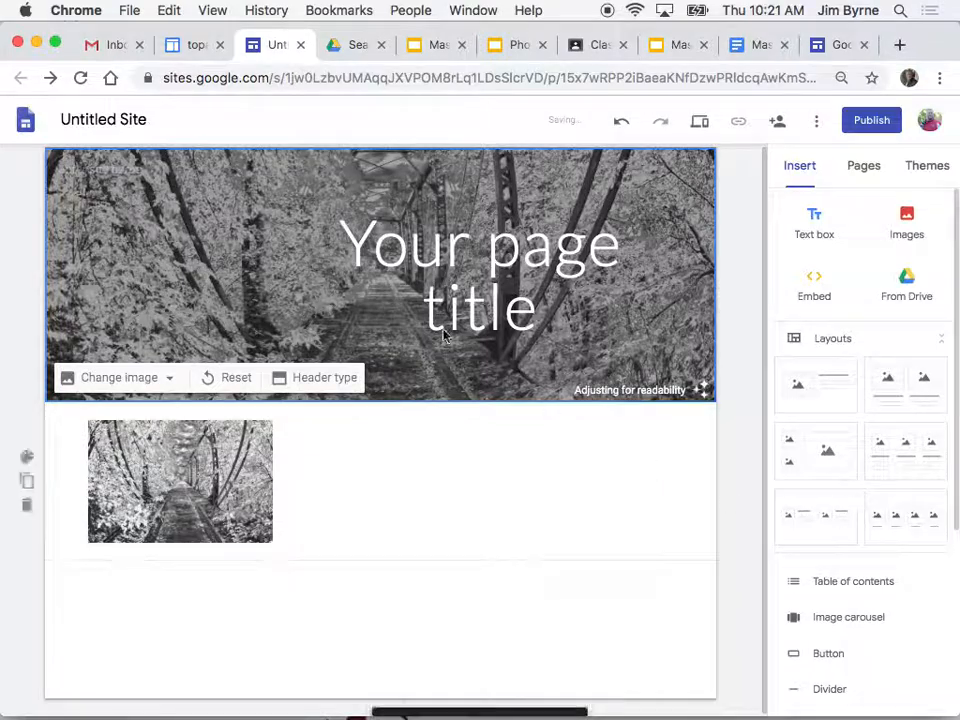
Step: Replace the placeholder page title in the header with "Infrared Photography"
left_click(505, 305)
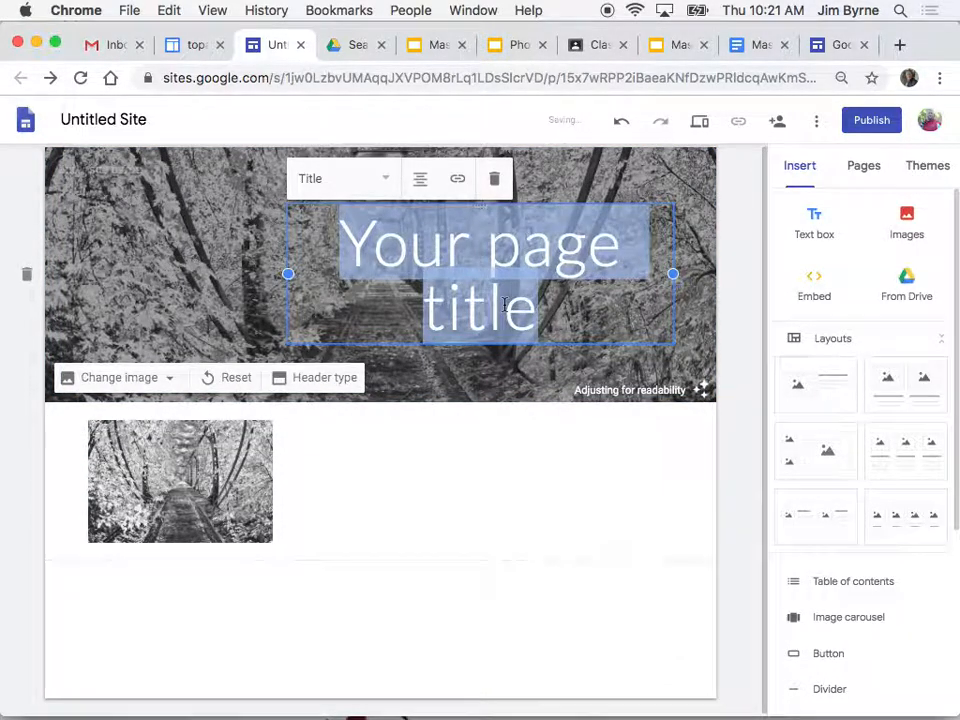
type("Iinfrared")
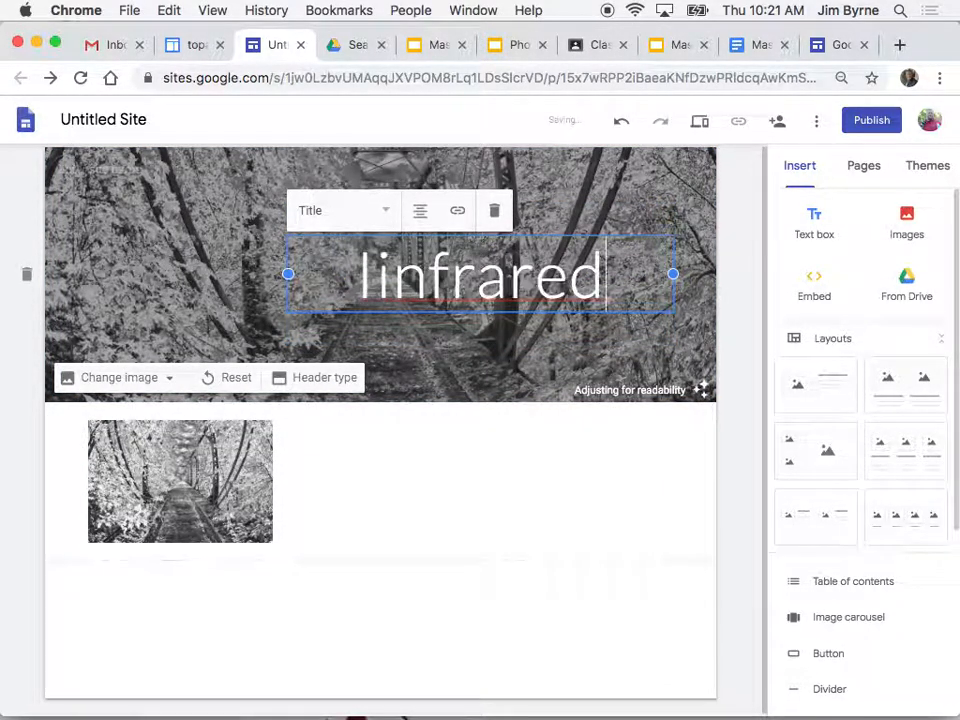
left_click(393, 275)
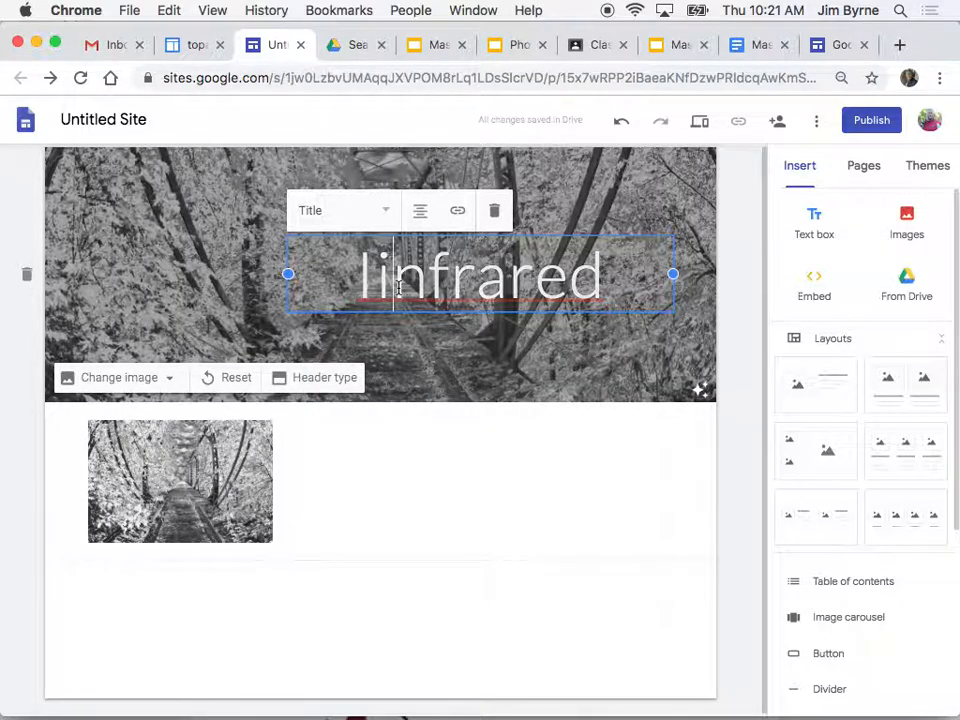
key("BackSpace")
key("BackSpace")
type("i")
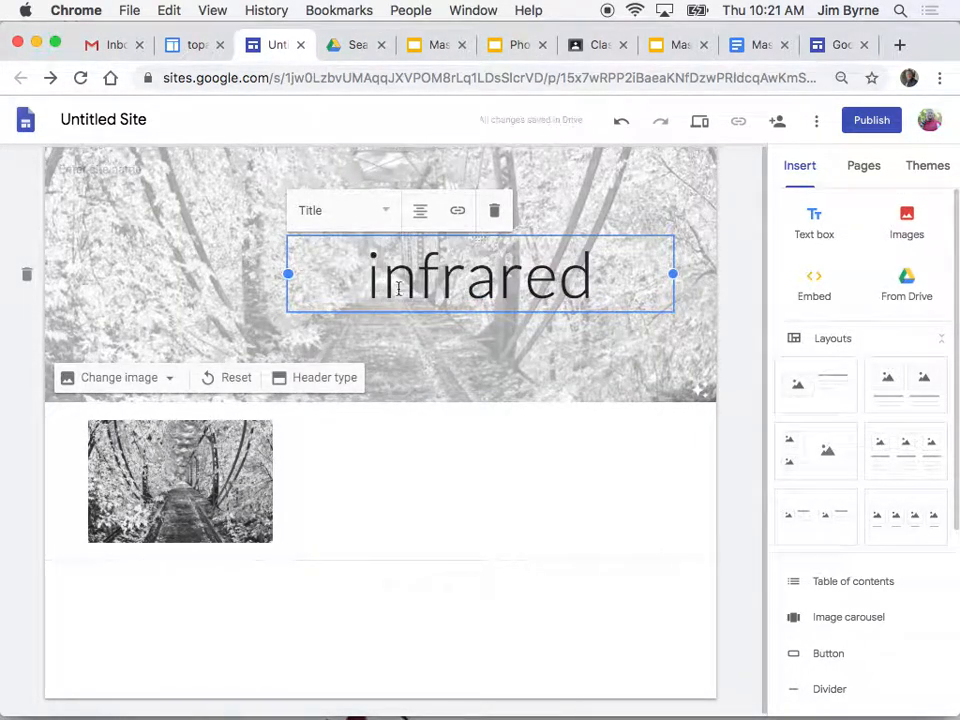
left_click(593, 283)
type("Photo")
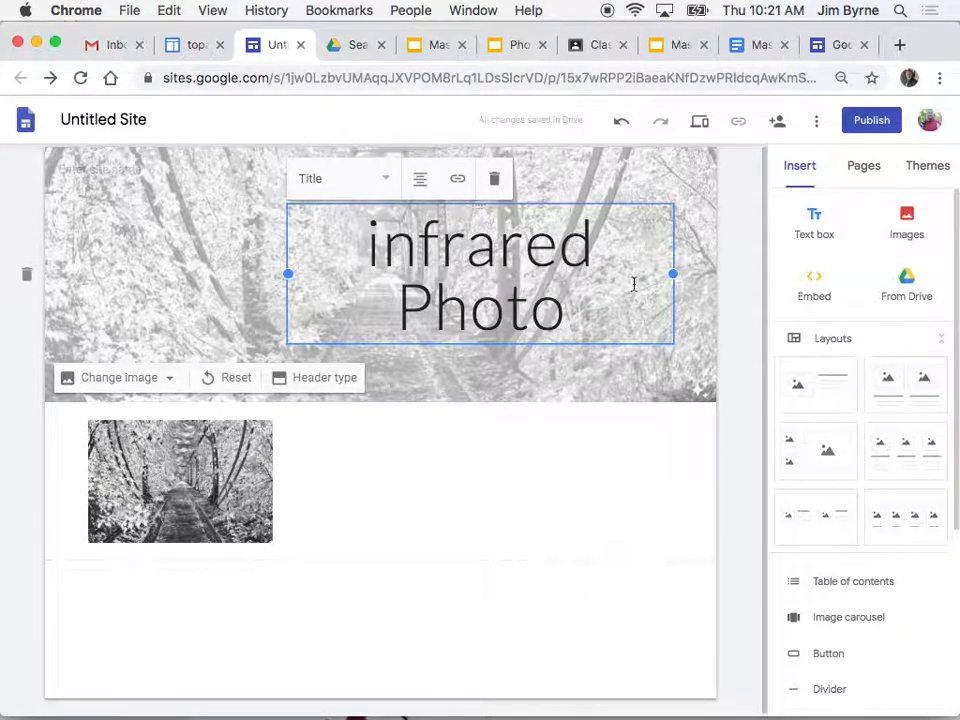
key("BackSpace")
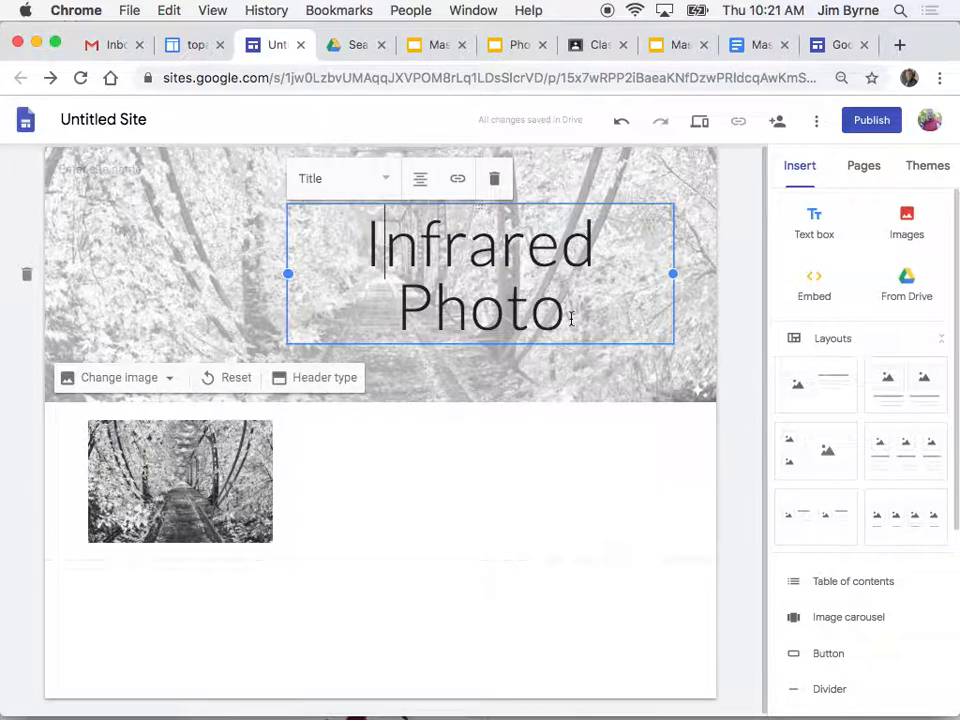
type("graphy")
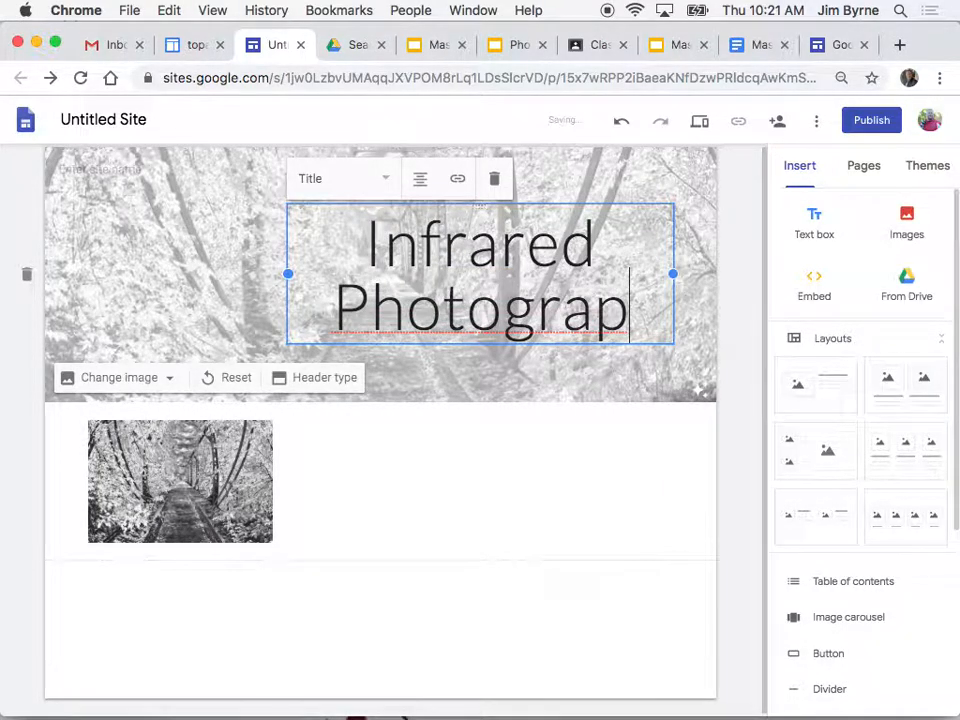
left_click(396, 543)
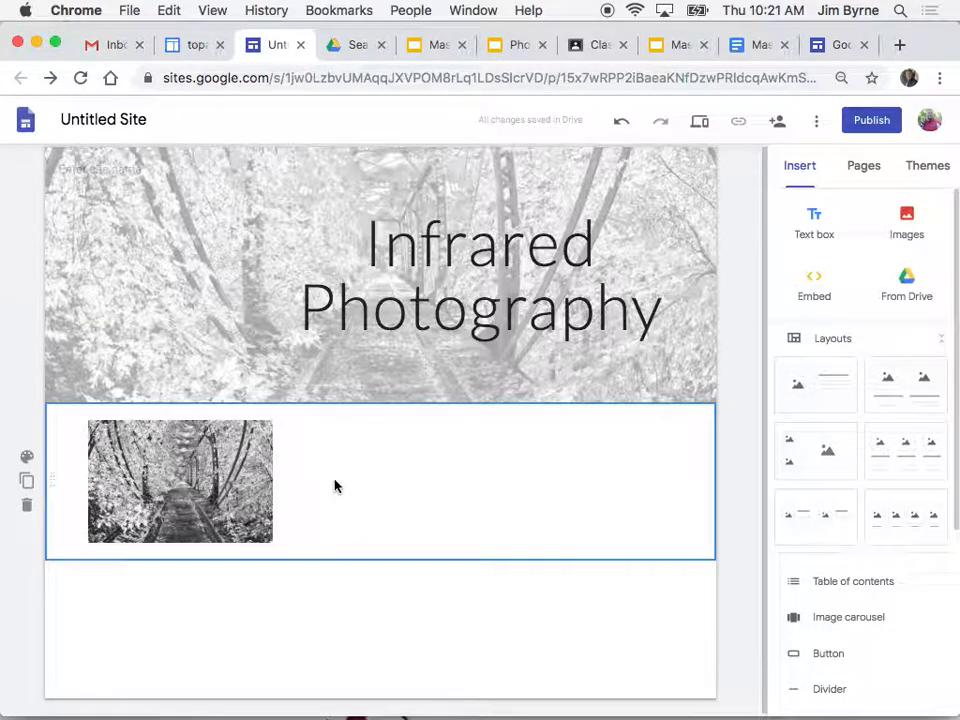
Step: Add a text box reading "zidjfhvpaidfhvapijdfvapufdh piaefb piafb apeifb" below the photo, with a single-image-beside-text layout under it
left_click(821, 221)
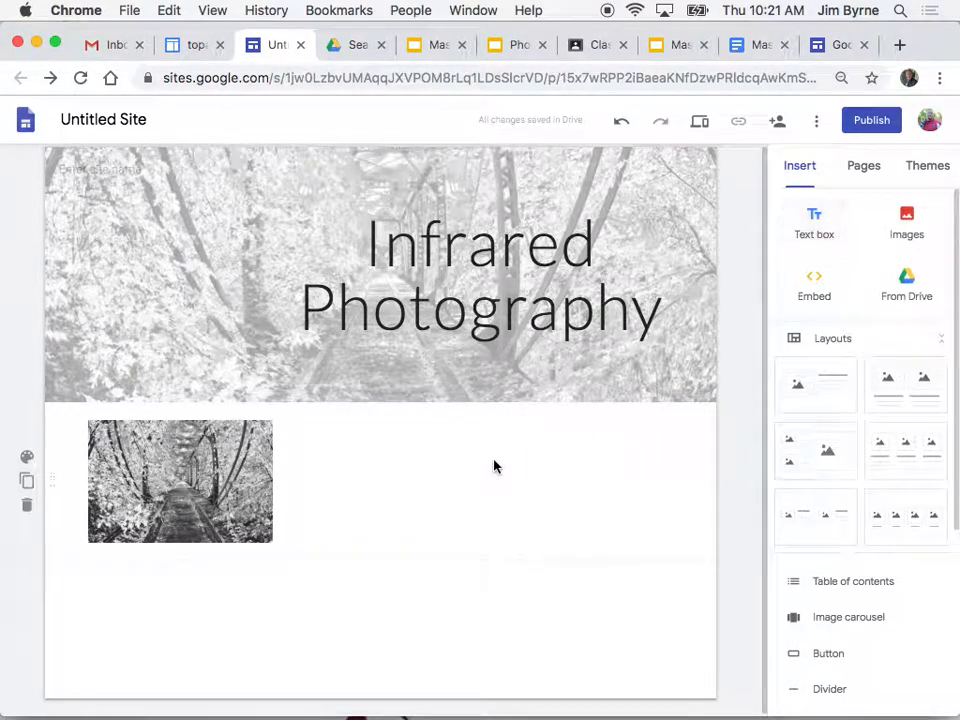
left_click(807, 228)
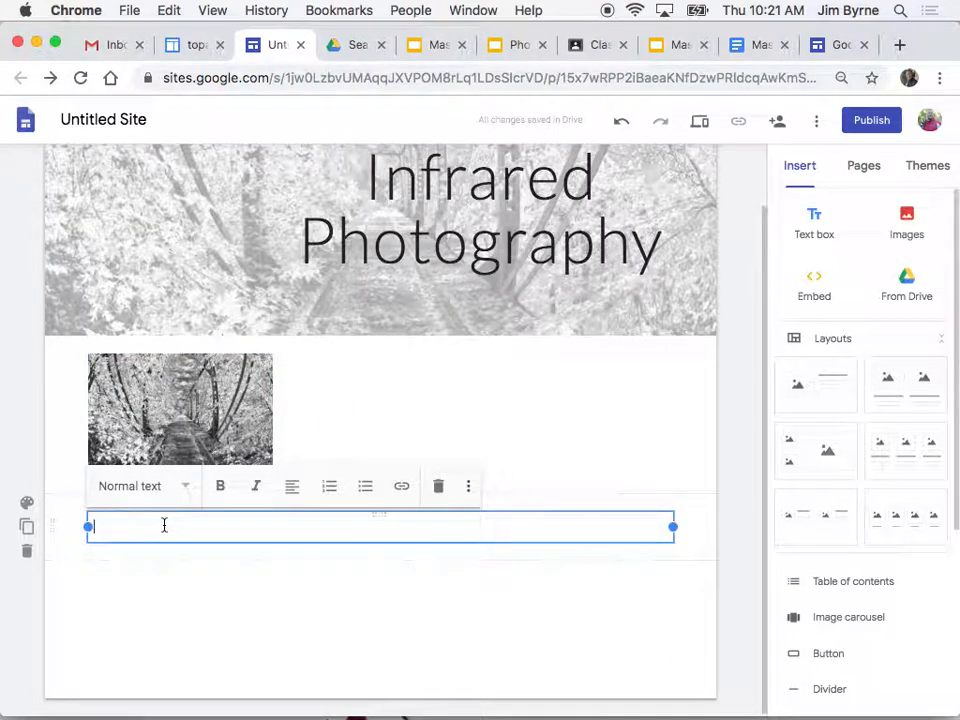
type("zidjfhvpaidfhvapijdfvapufdh piaefb piafb apeifb")
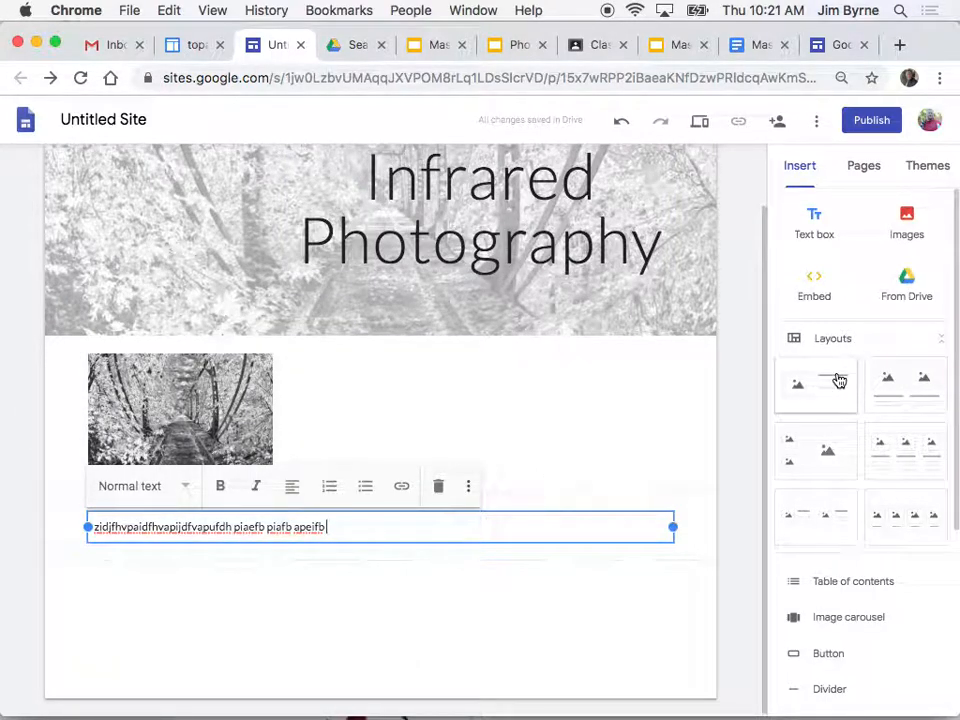
left_click_drag(830, 393, 450, 621)
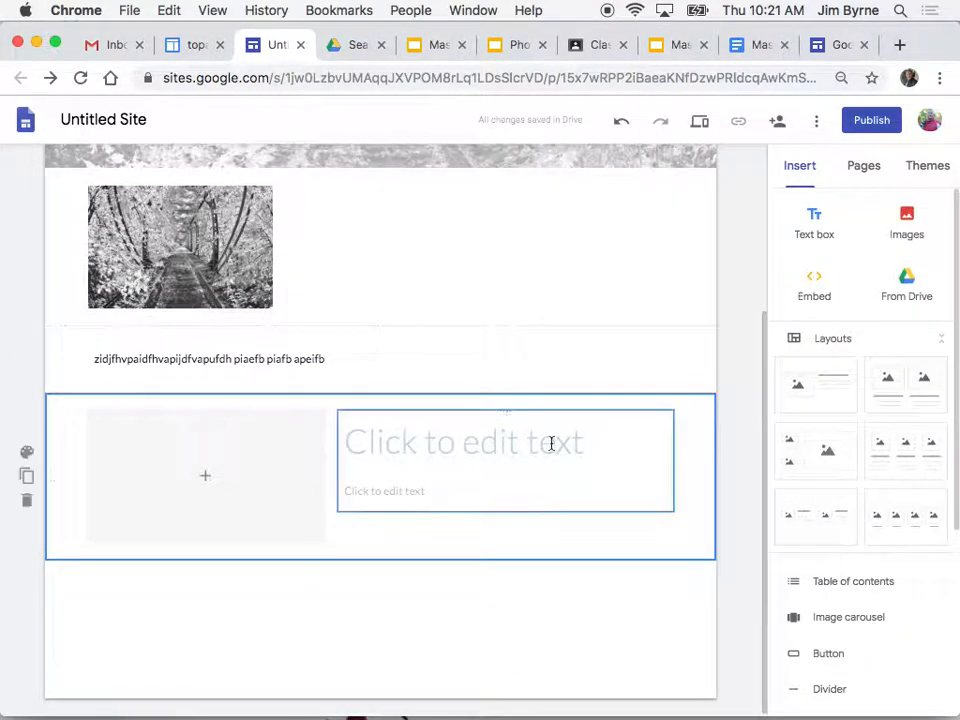
Step: Show the site's page list, and publish the site with the web address infrared-test
left_click(862, 168)
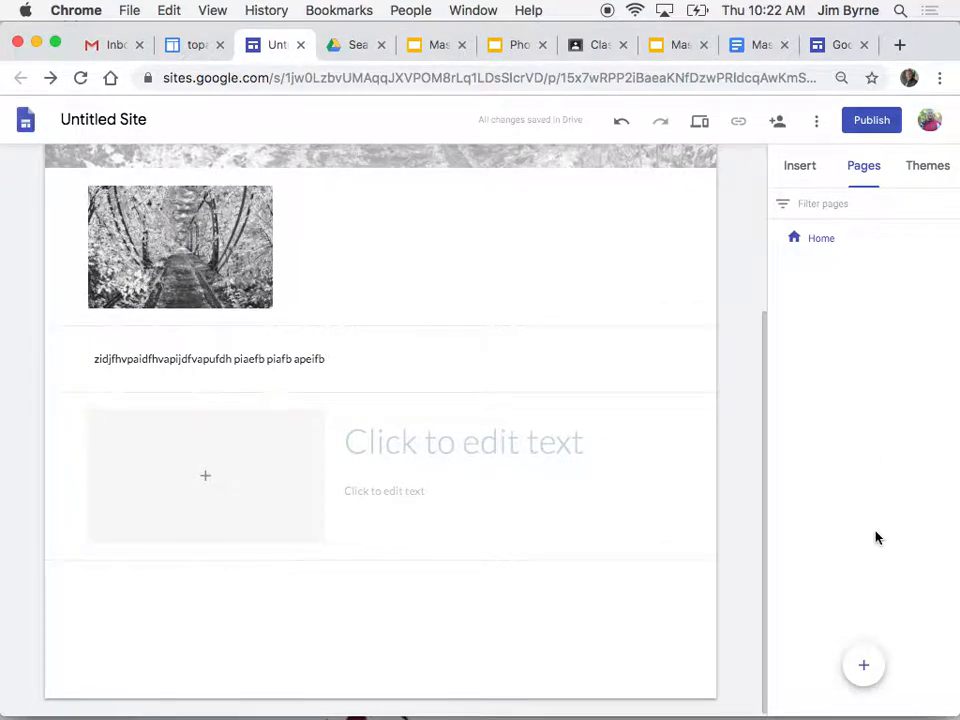
left_click(871, 130)
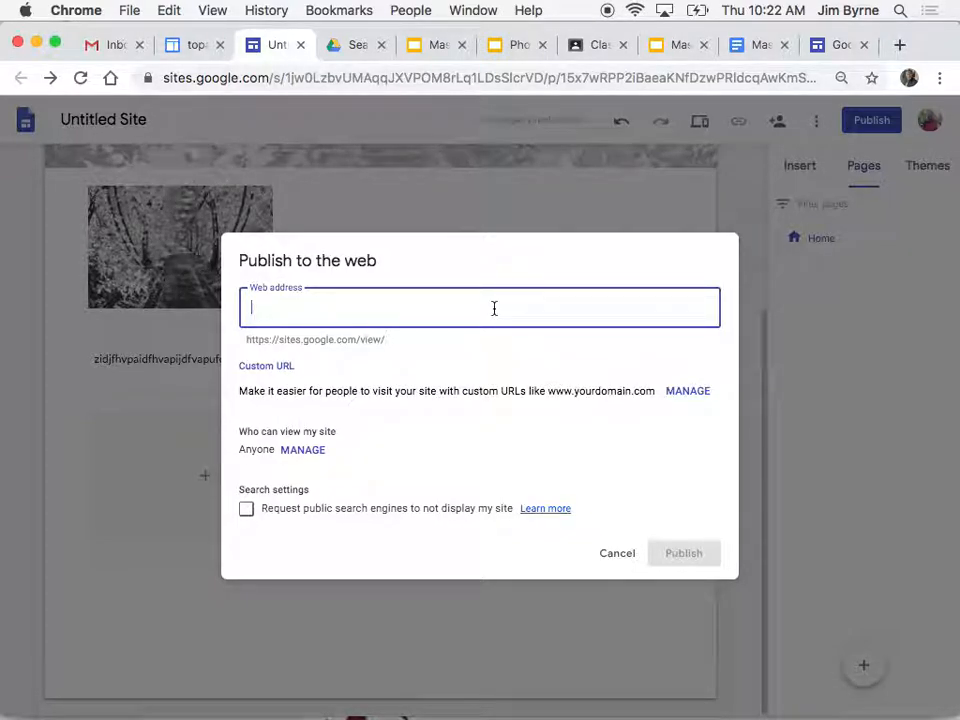
type("infrared-test")
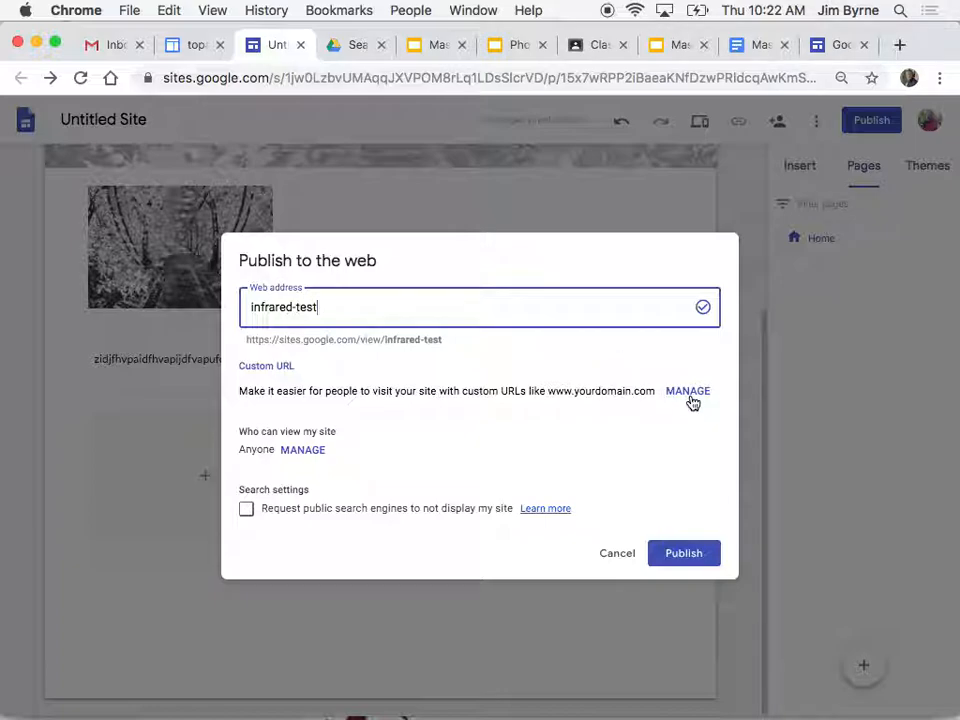
left_click(688, 557)
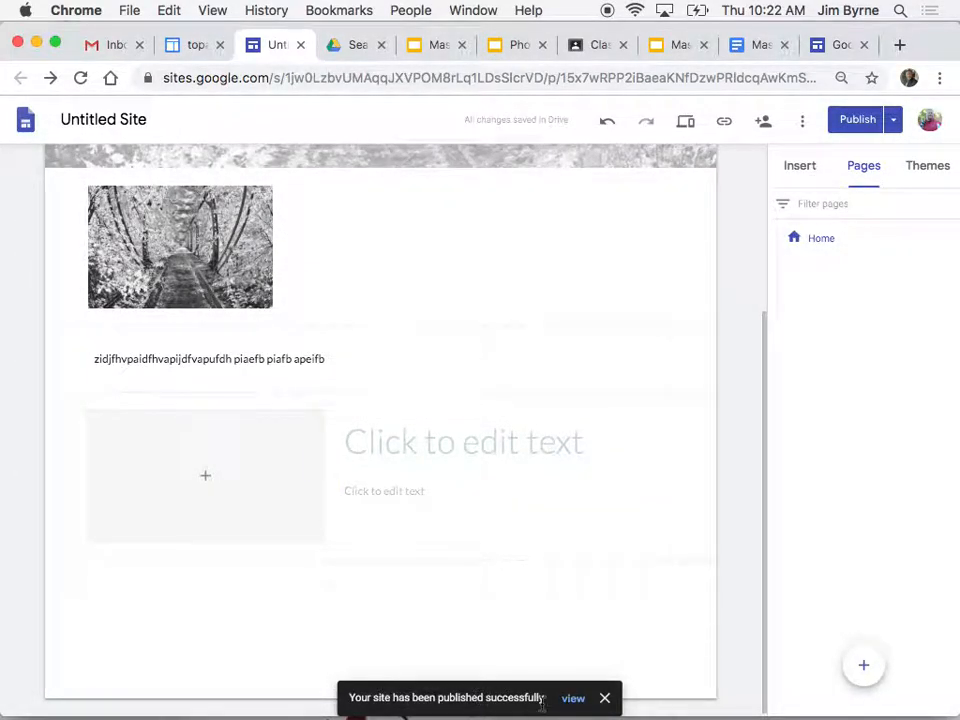
Step: View the published site and highlight "infrared" in its web address
left_click(575, 699)
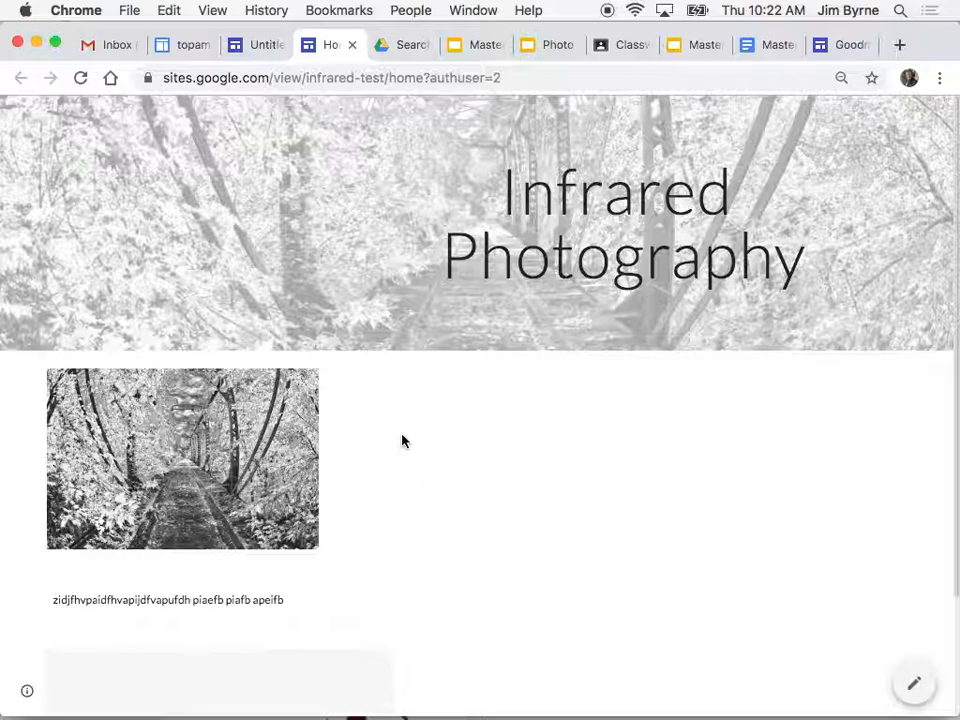
double_click(362, 77)
double_click(362, 77)
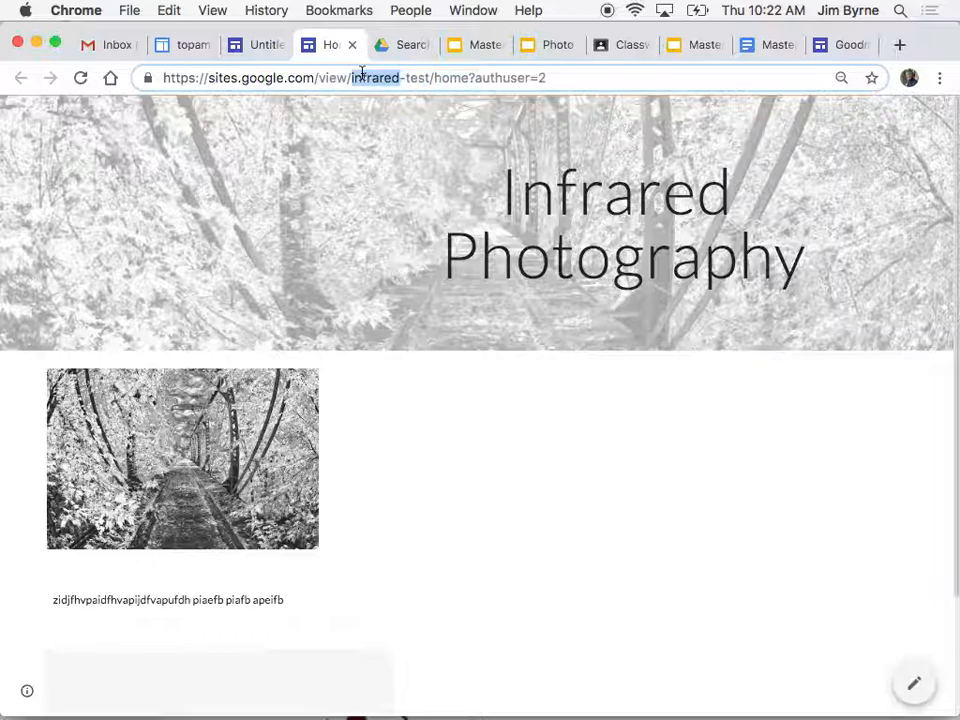